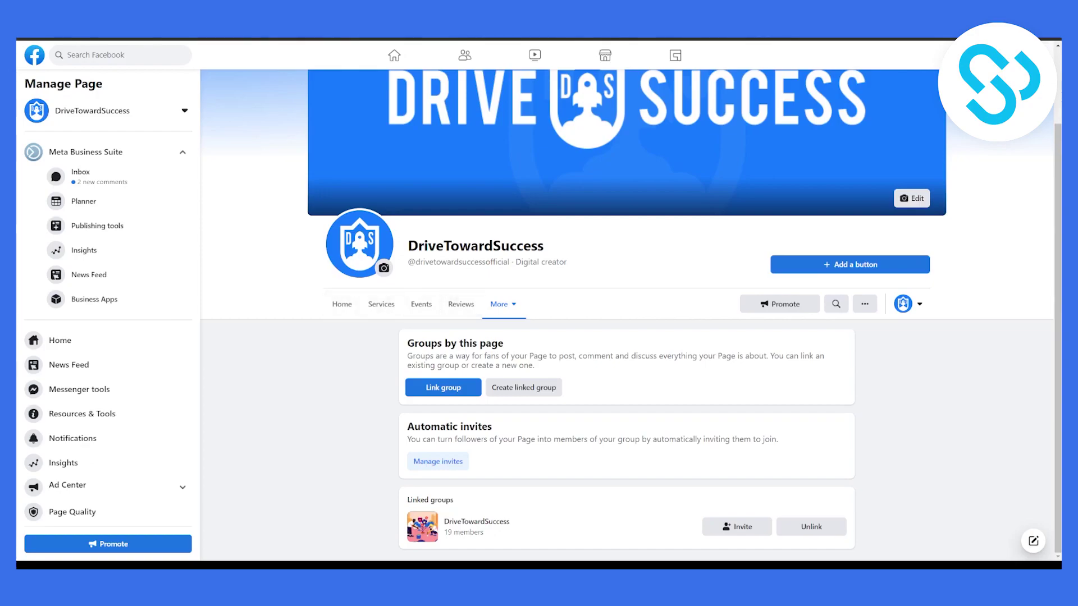
# Verify in Templates and Tabs settings that the Groups tab is on, then return to the page
pyautogui.click(503, 303)
pyautogui.click(518, 403)
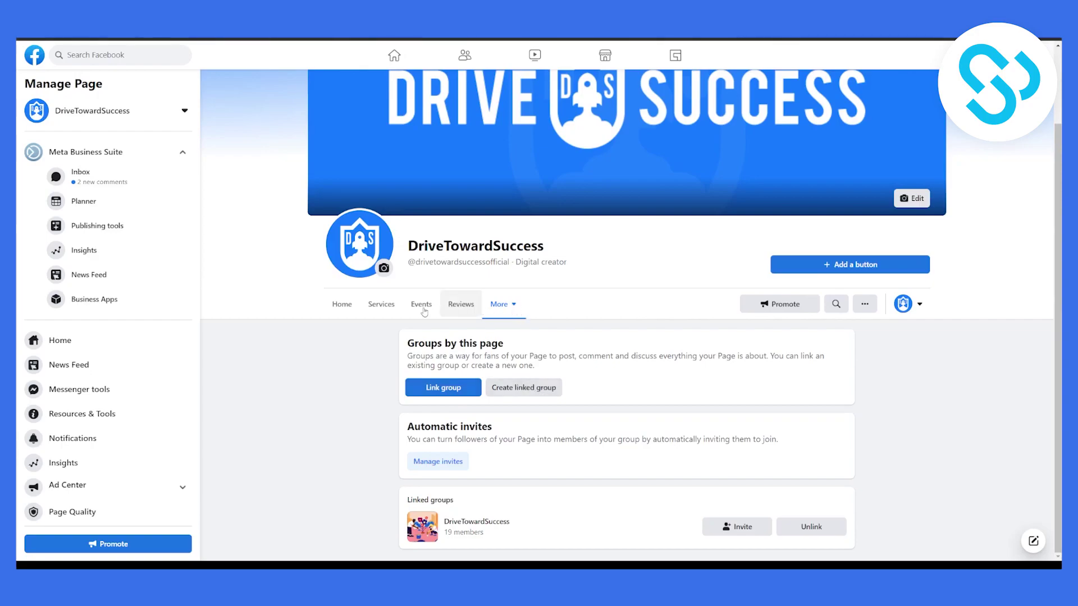
pyautogui.scroll(-1, 135, 380)
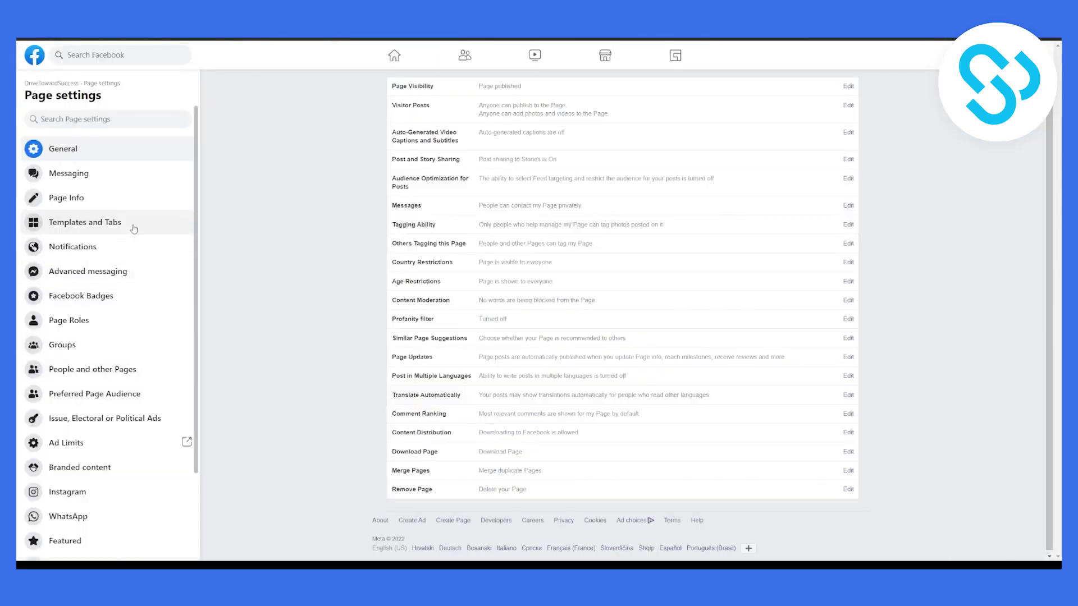
pyautogui.click(86, 221)
pyautogui.scroll(-1, 581, 198)
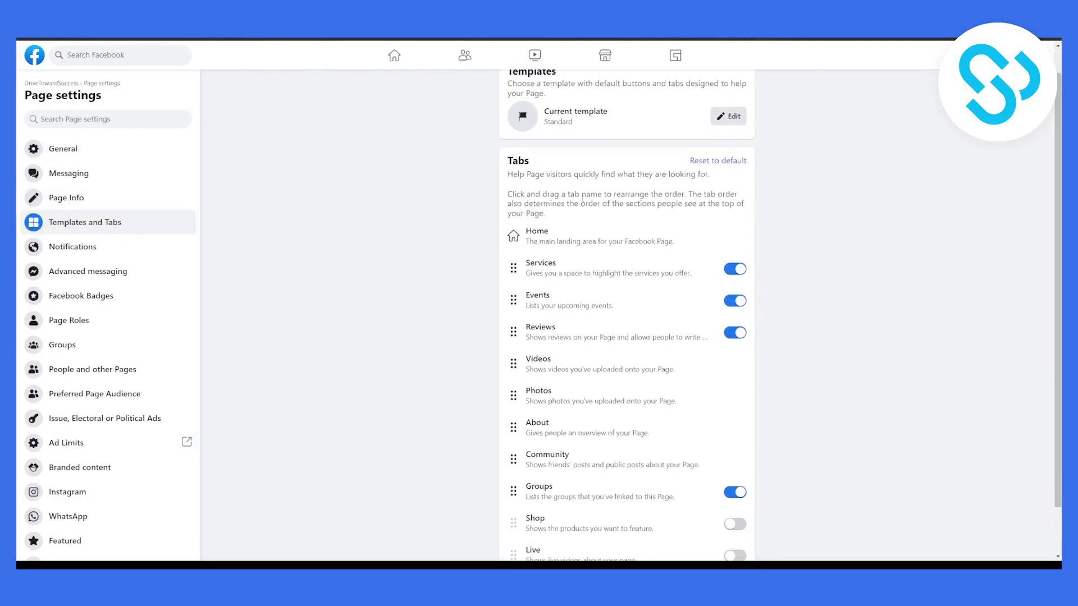
pyautogui.scroll(-2, 581, 198)
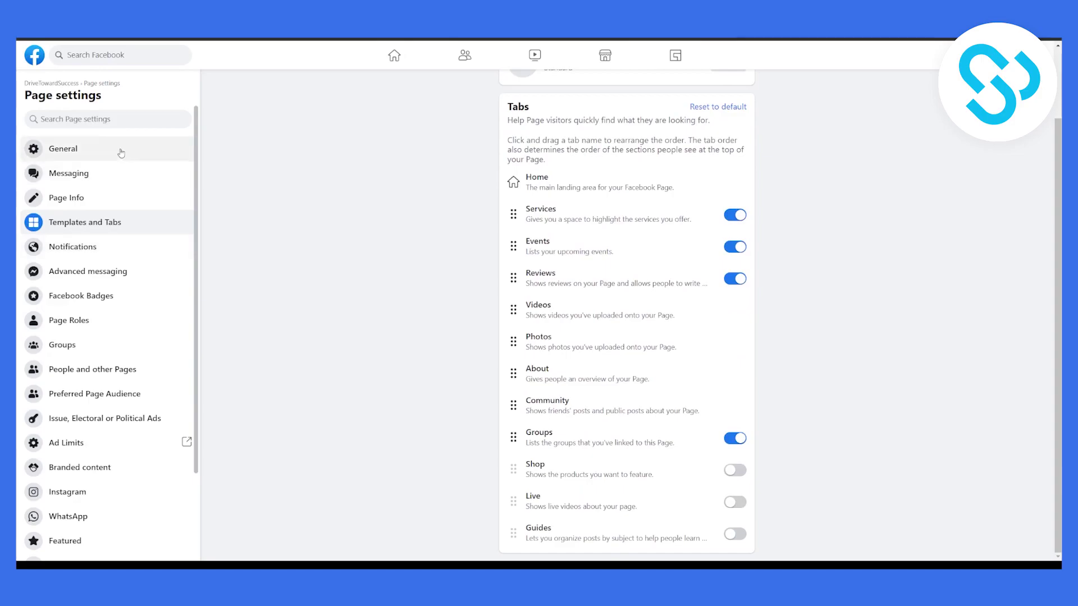
pyautogui.click(74, 156)
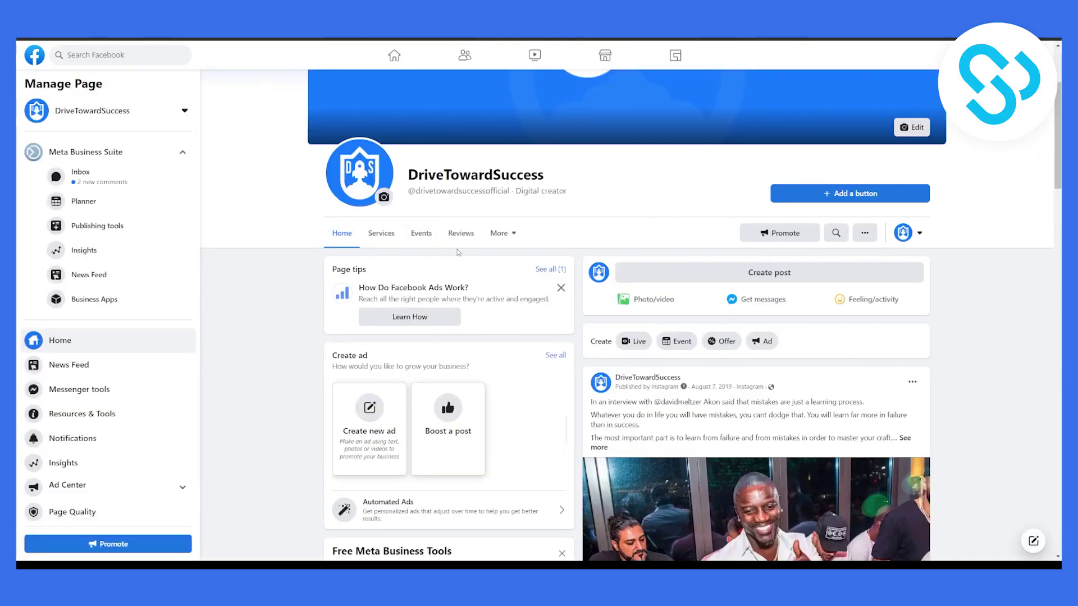
# From the page's Groups section, link the Sample Test group and confirm the link
pyautogui.click(502, 233)
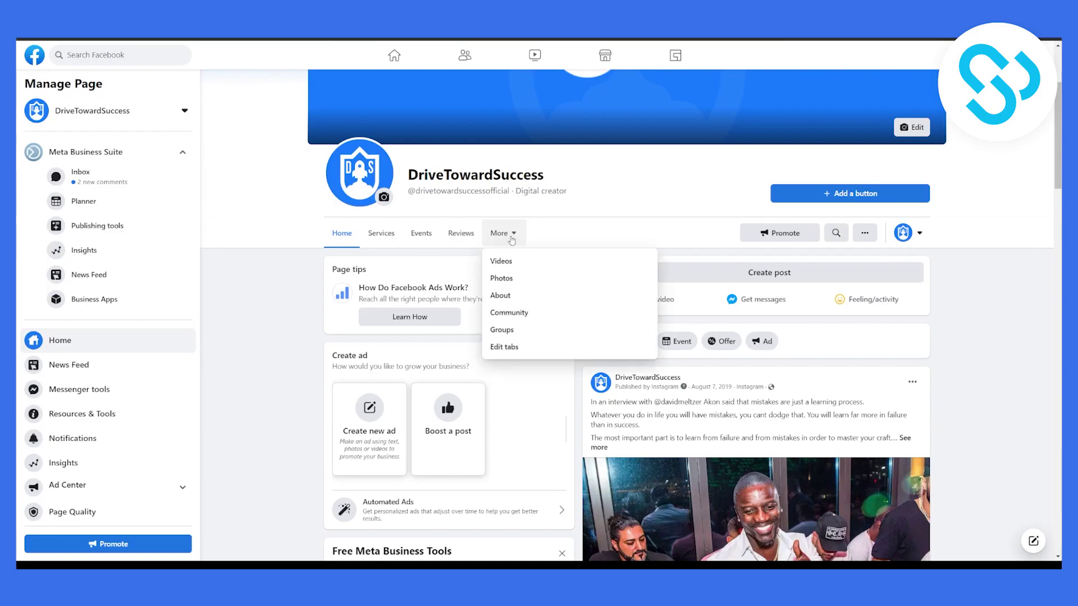
pyautogui.click(526, 333)
pyautogui.click(449, 393)
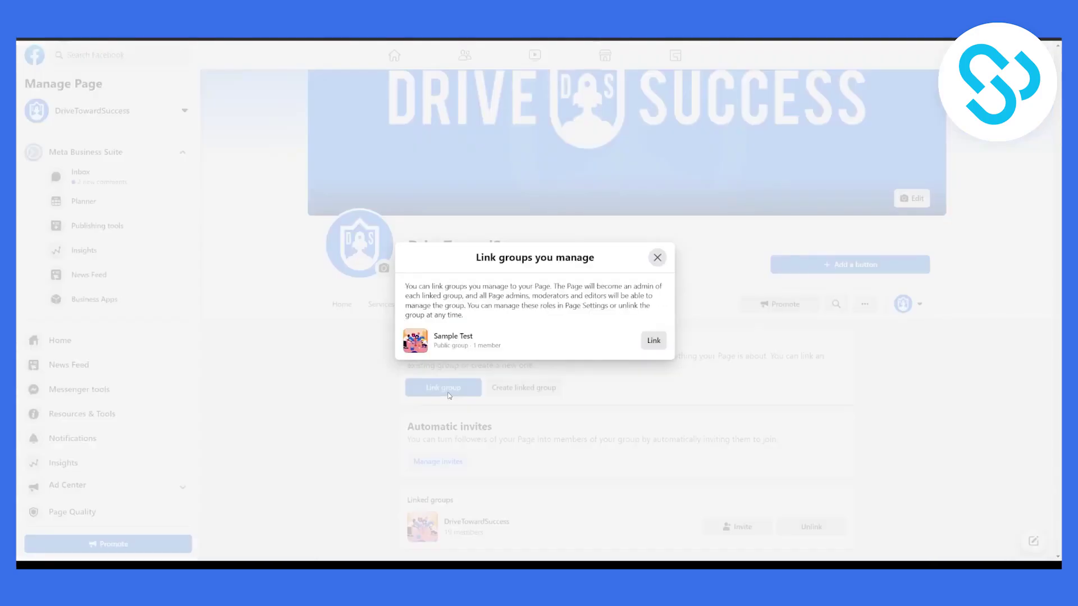
pyautogui.click(655, 341)
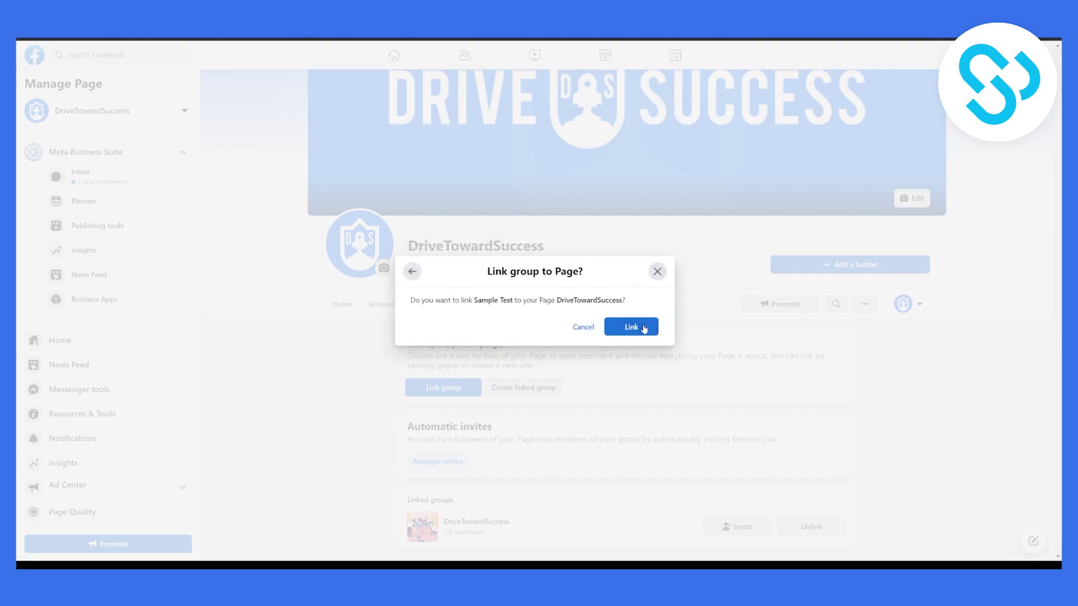
pyautogui.click(643, 328)
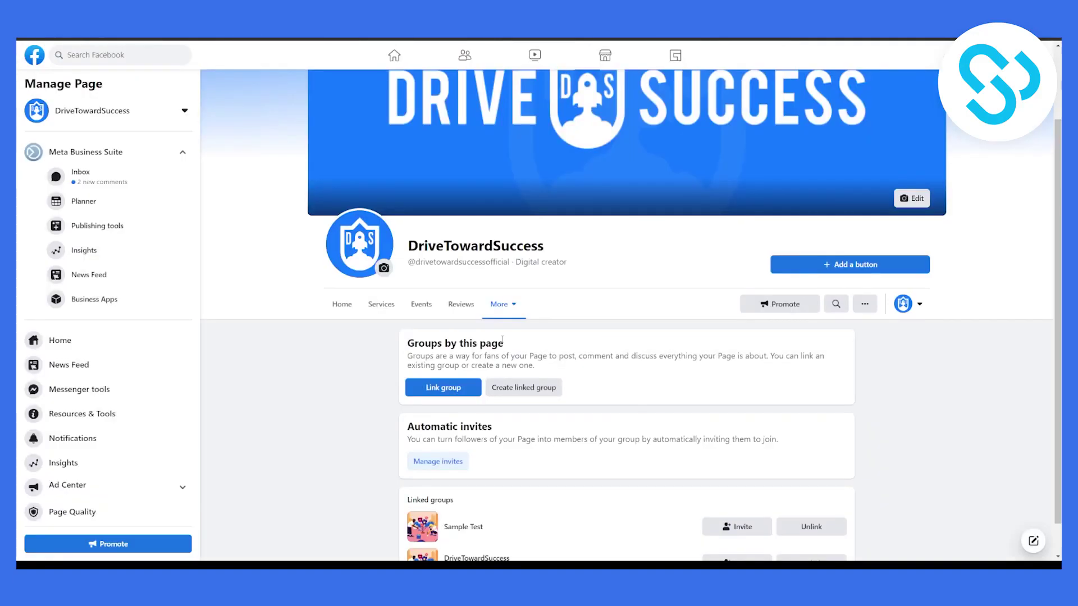
pyautogui.scroll(-1, 502, 340)
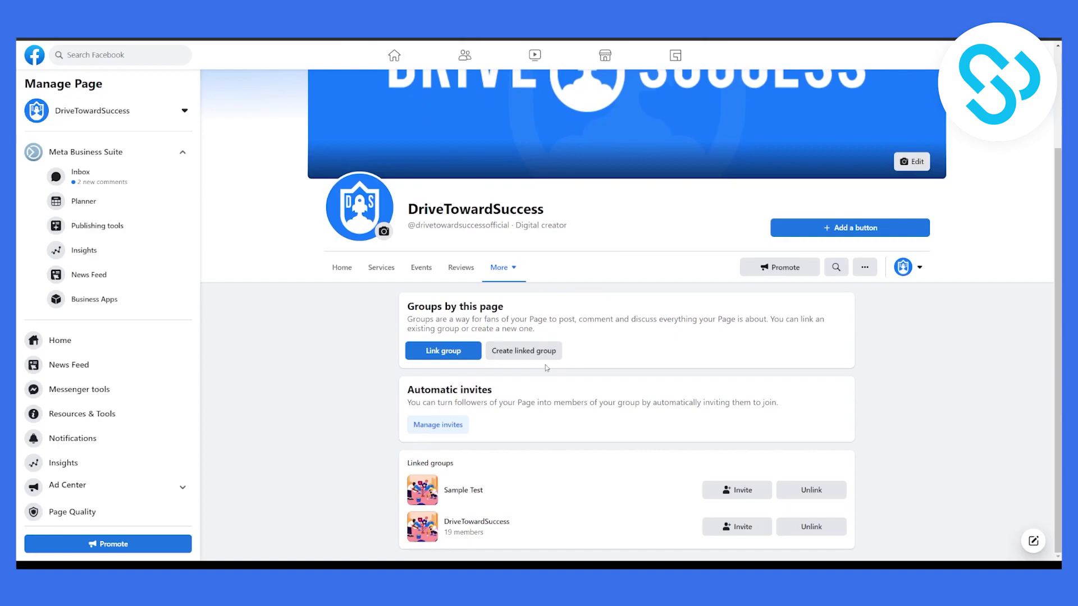